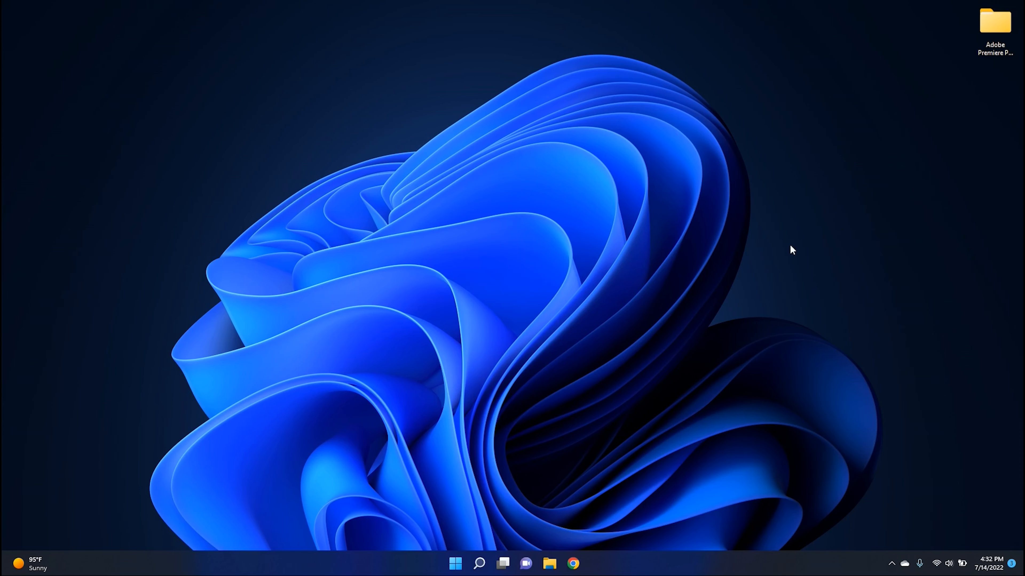
# Launch Adobe Photoshop 2020 from the Abdobe software folder inside the desktop's Adobe Premiere Pro Audio Previews folder
pyautogui.doubleClick(977, 42)
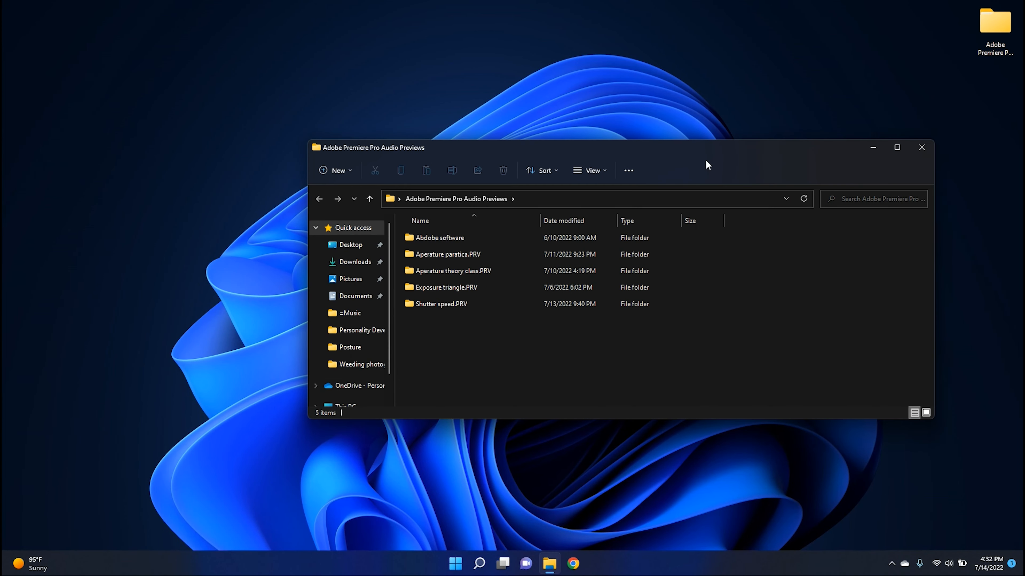
pyautogui.doubleClick(468, 237)
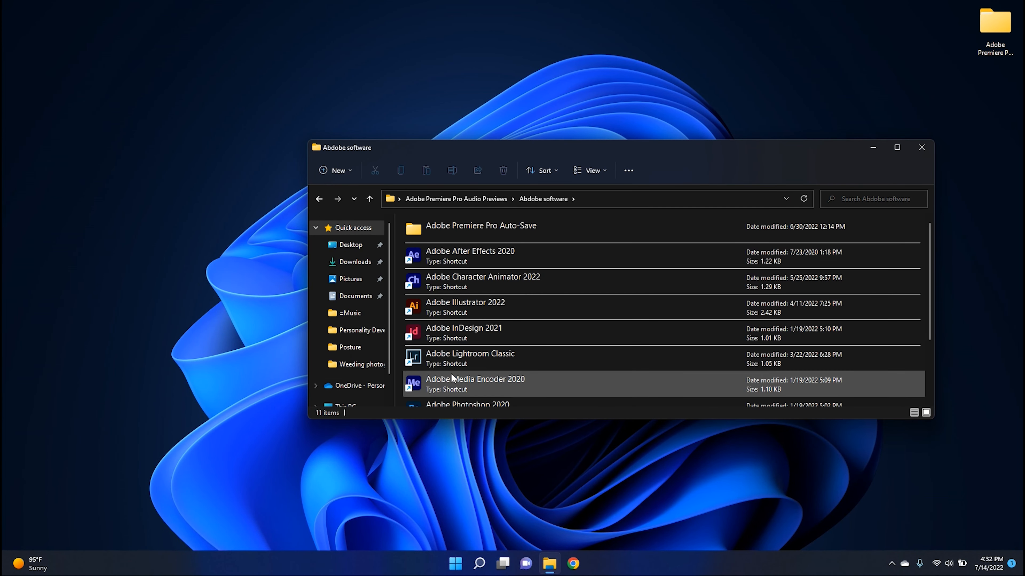
pyautogui.scroll(-2, 453, 358)
pyautogui.click(451, 222)
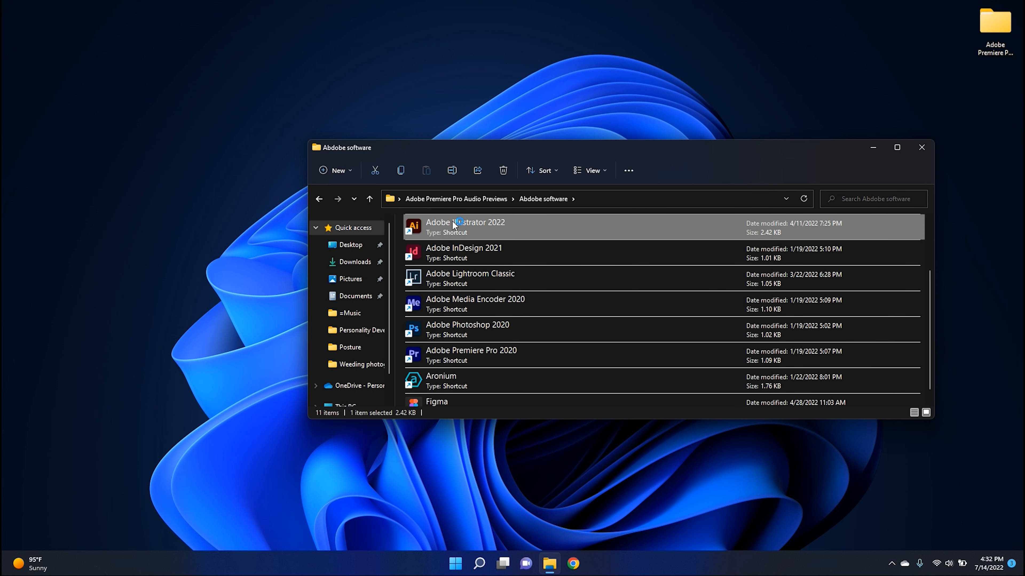
pyautogui.doubleClick(452, 221)
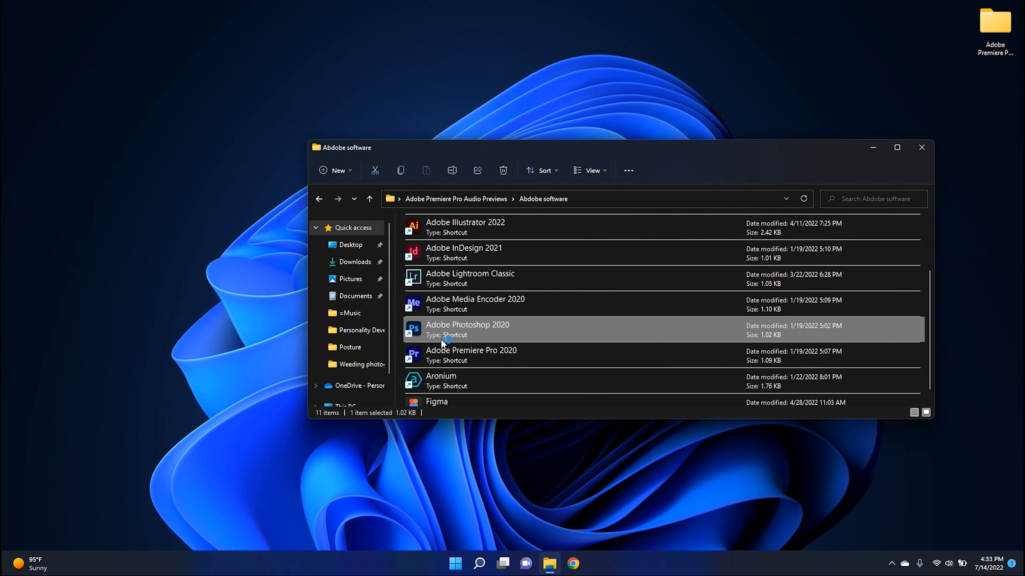
pyautogui.doubleClick(440, 339)
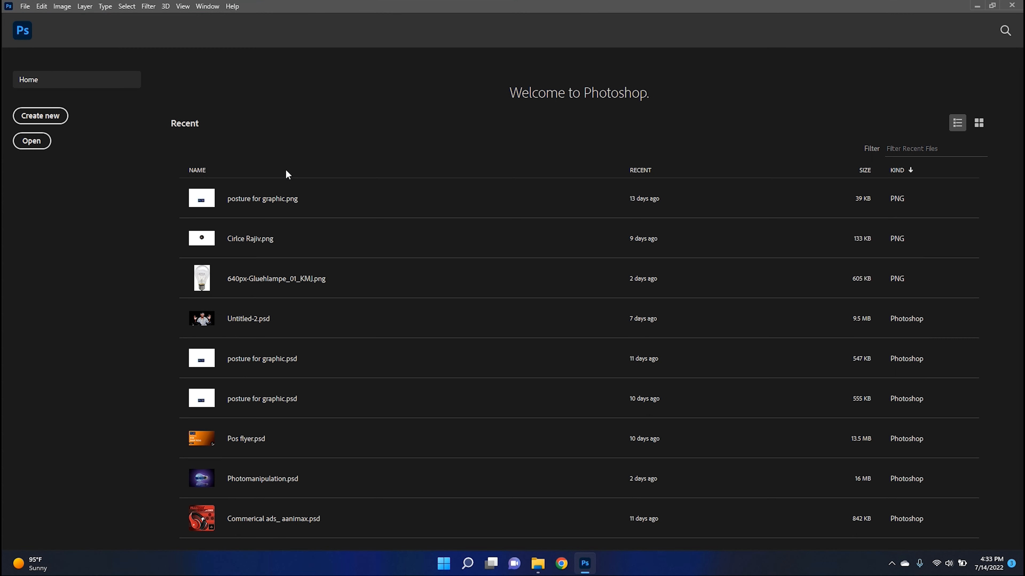
# Create a 400 x 400 px RGB document at 72 pixels/centimeter and fill its background with black
pyautogui.click(42, 116)
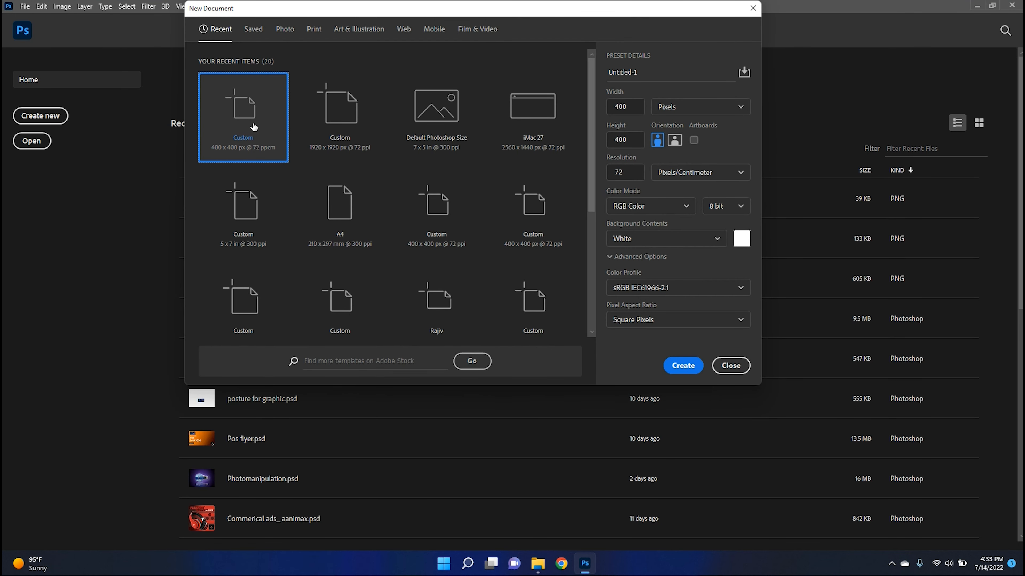
pyautogui.click(686, 365)
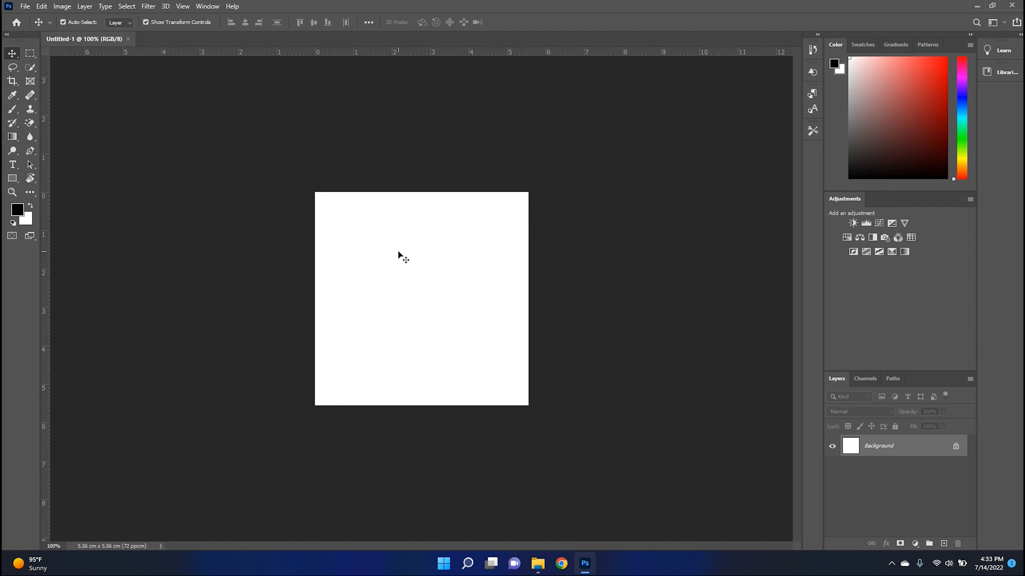
pyautogui.hotkey('alt', 'BackSpace')
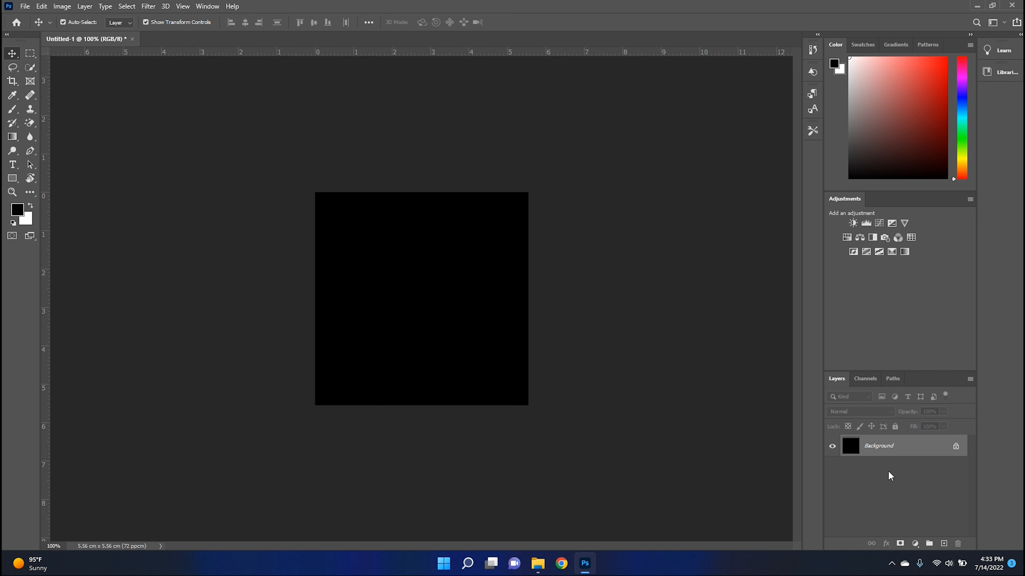
# On a new layer, make a thin full-width horizontal rectangular selection slightly above the canvas centre, fill it with white and deselect
pyautogui.hotkey('ctrl', 'shift', 'n')
pyautogui.press('Return')
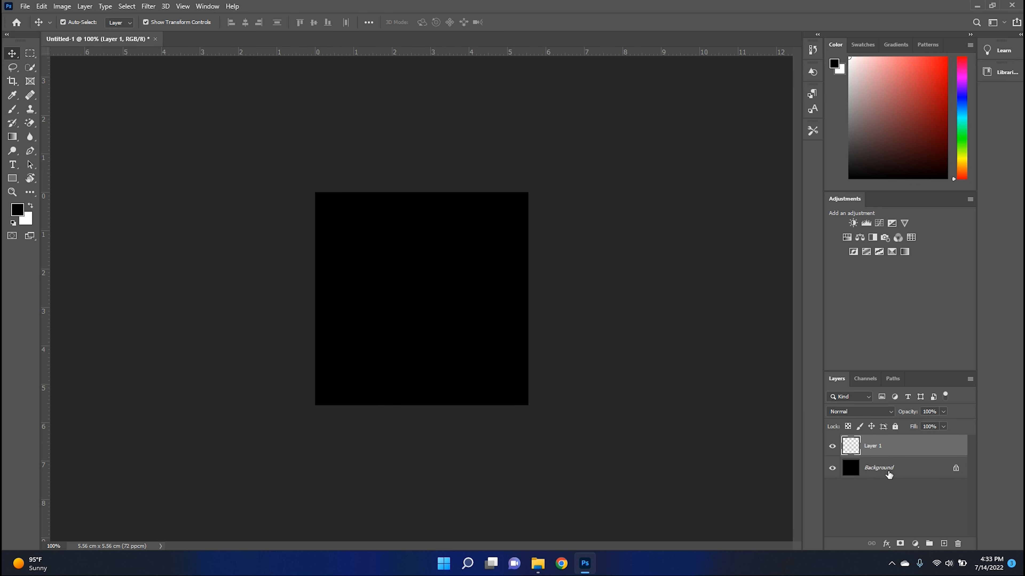
pyautogui.click(34, 57)
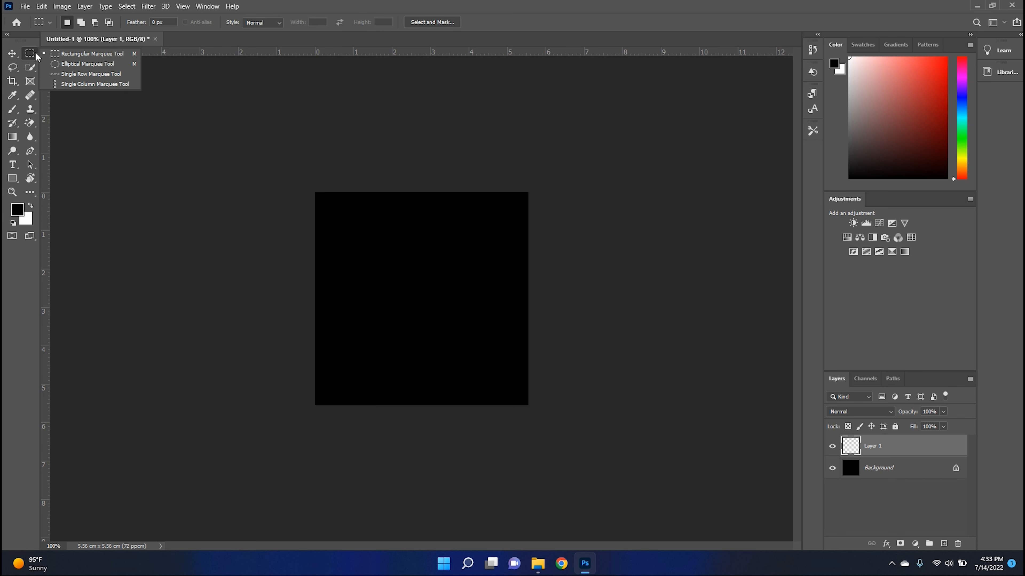
pyautogui.click(54, 57)
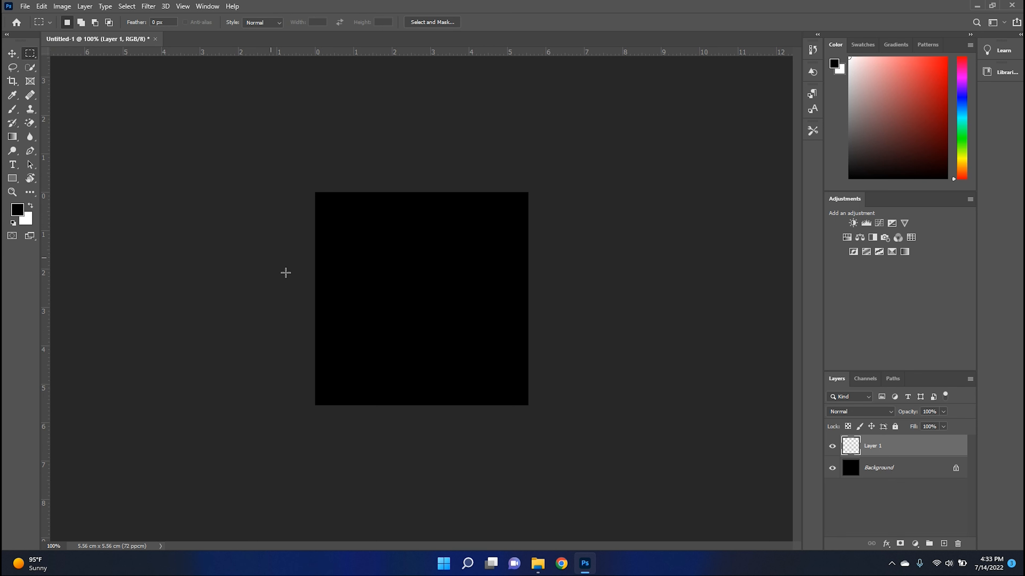
pyautogui.moveTo(315, 287); pyautogui.dragTo(529, 288)
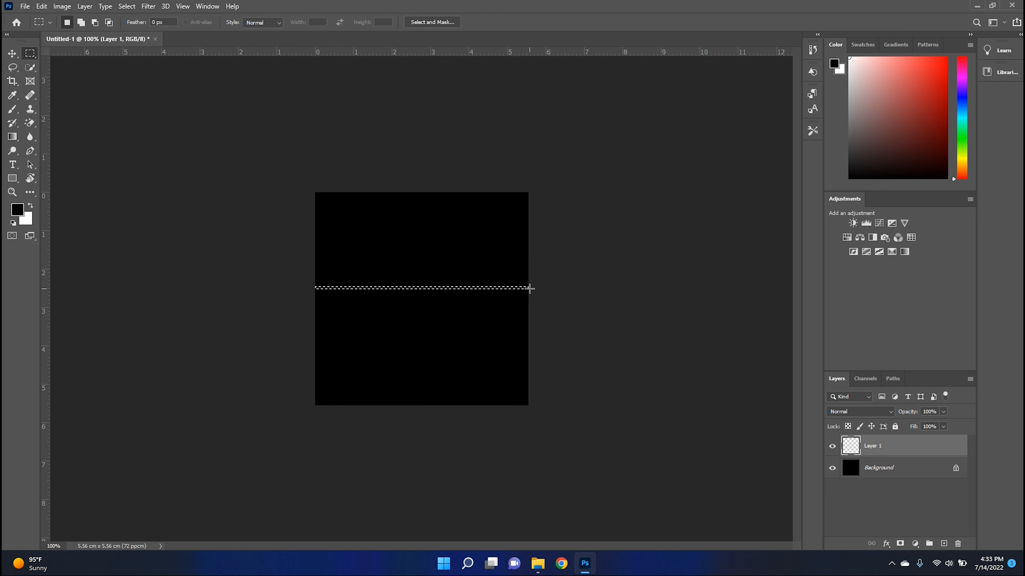
pyautogui.hotkey('ctrl', 'BackSpace')
pyautogui.hotkey('ctrl', 'd')
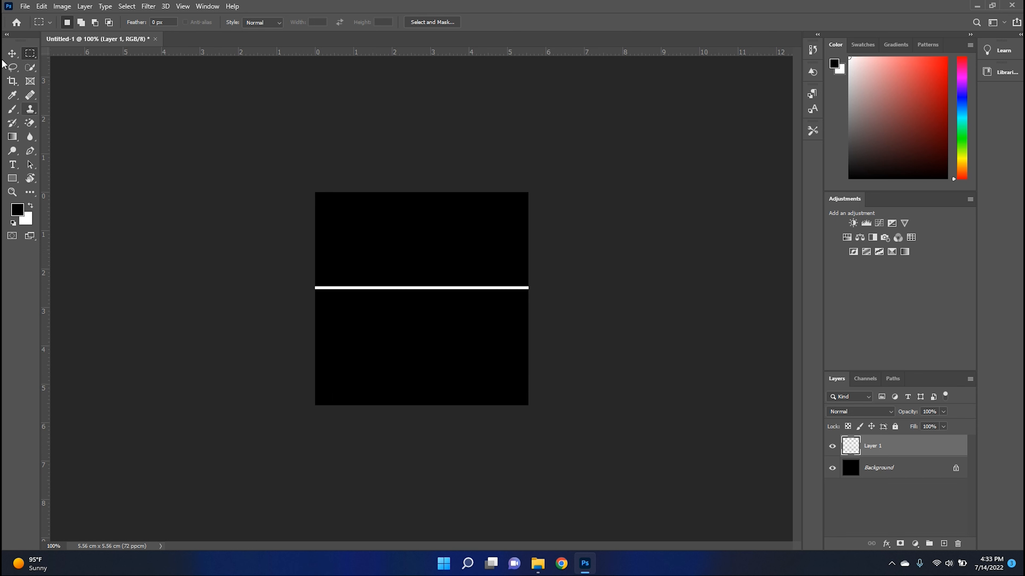
# Rotate the whole canvas 90° clockwise so the white line runs vertically
pyautogui.click(12, 53)
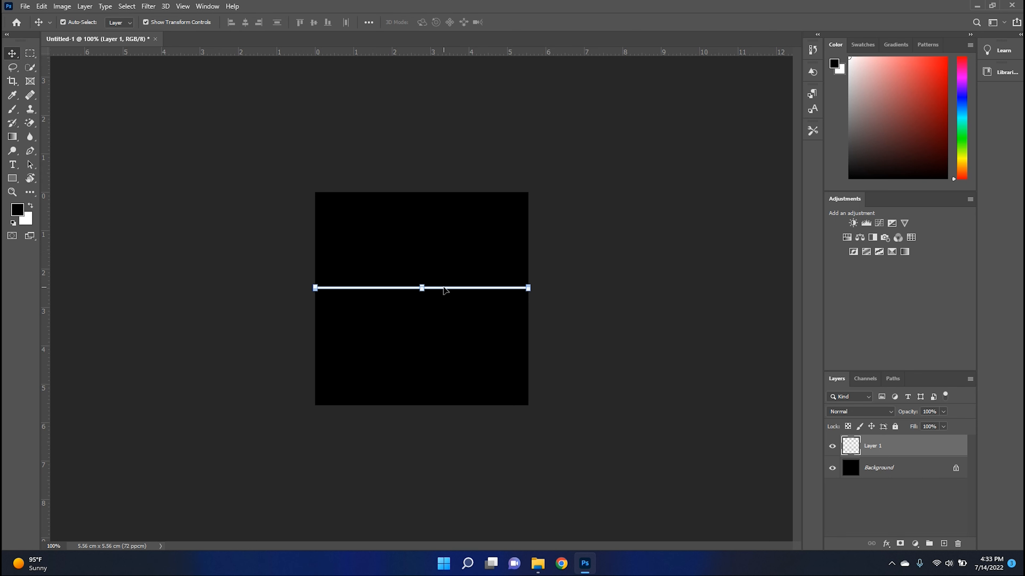
pyautogui.click(62, 7)
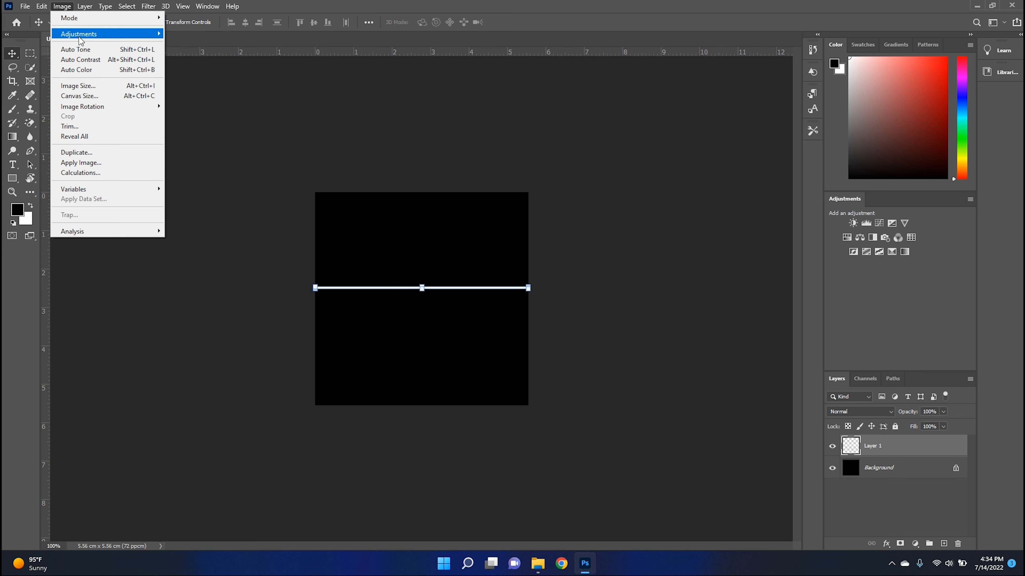
pyautogui.moveTo(84, 108)
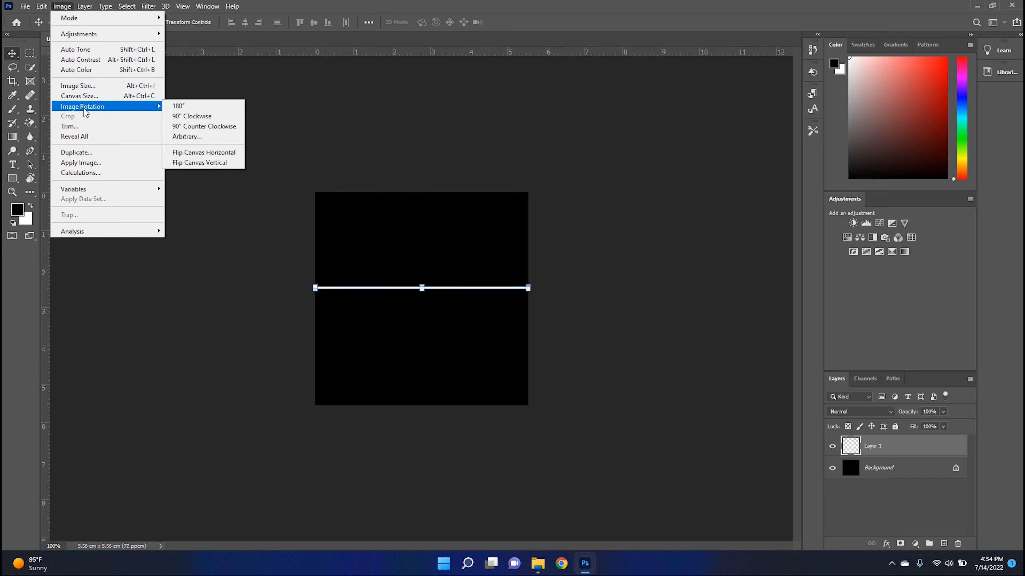
pyautogui.click(188, 117)
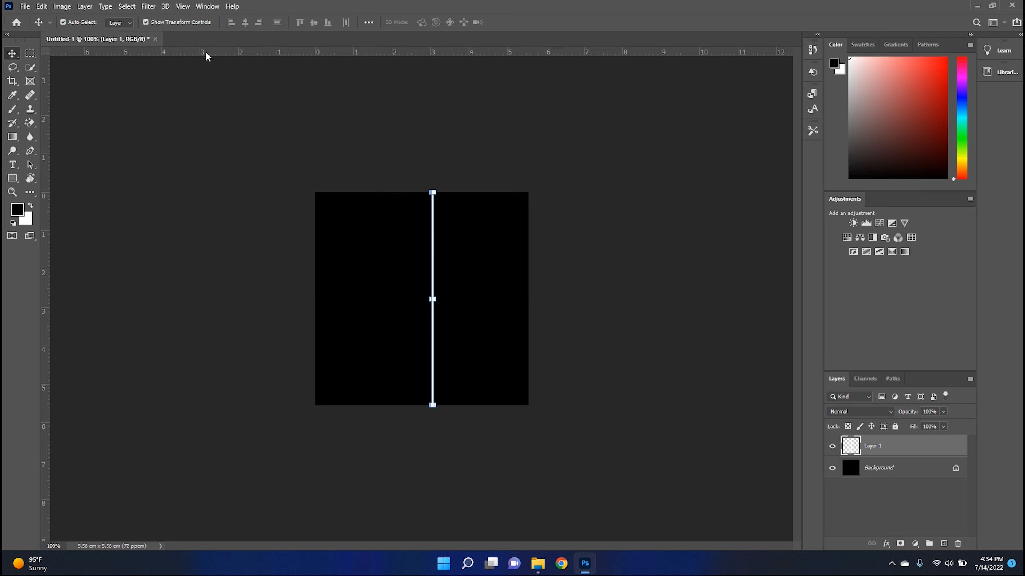
# Apply the Wind filter twice to the white line with the Wind method from the right, undoing any extra repeats
pyautogui.click(148, 7)
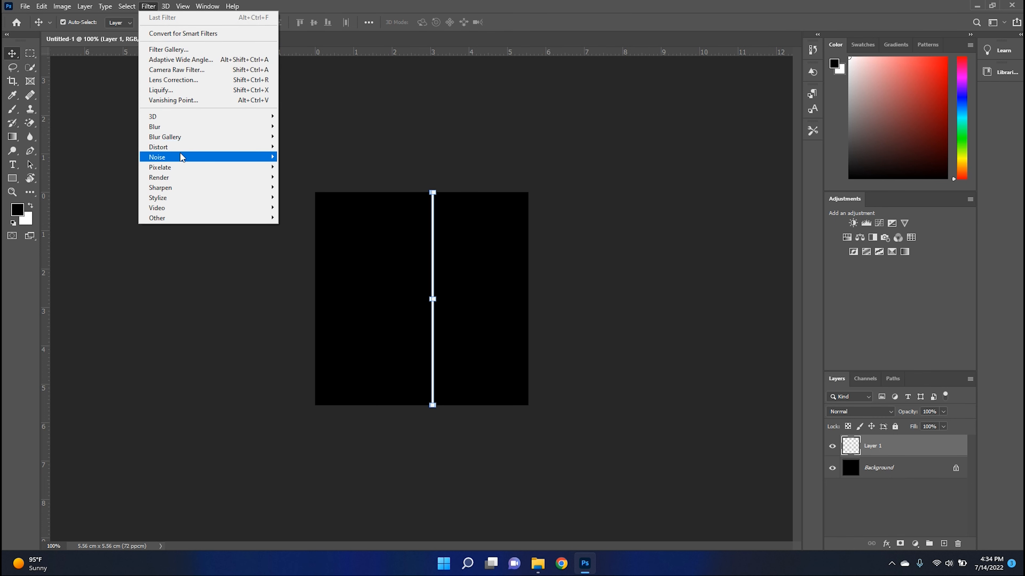
pyautogui.moveTo(180, 201)
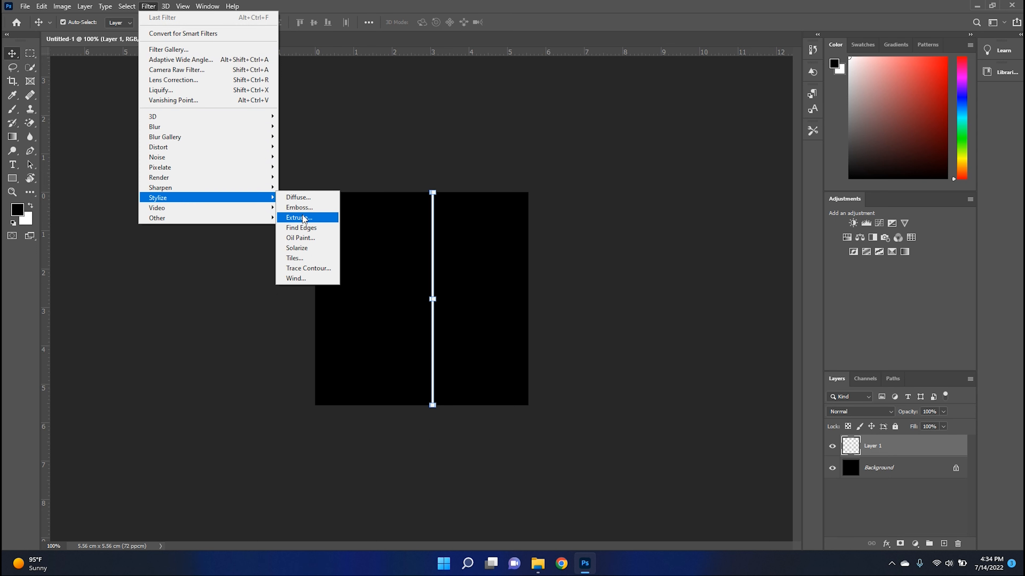
pyautogui.click(301, 278)
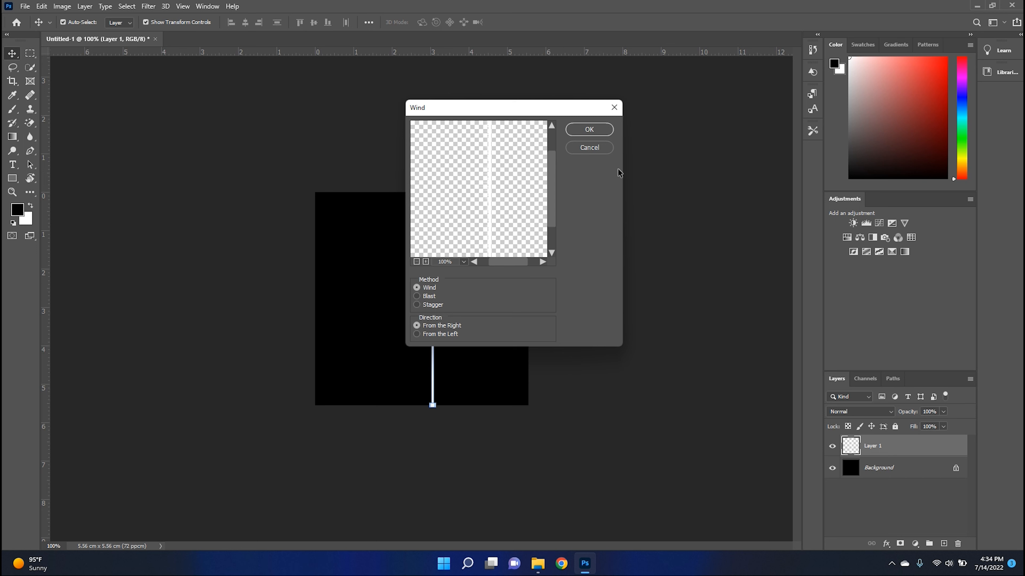
pyautogui.click(600, 128)
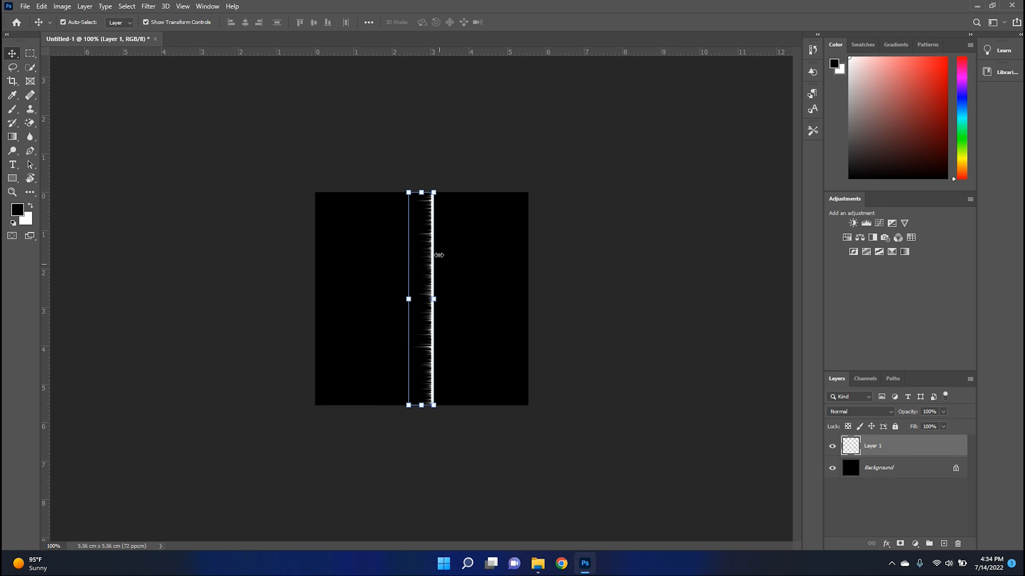
pyautogui.click(147, 7)
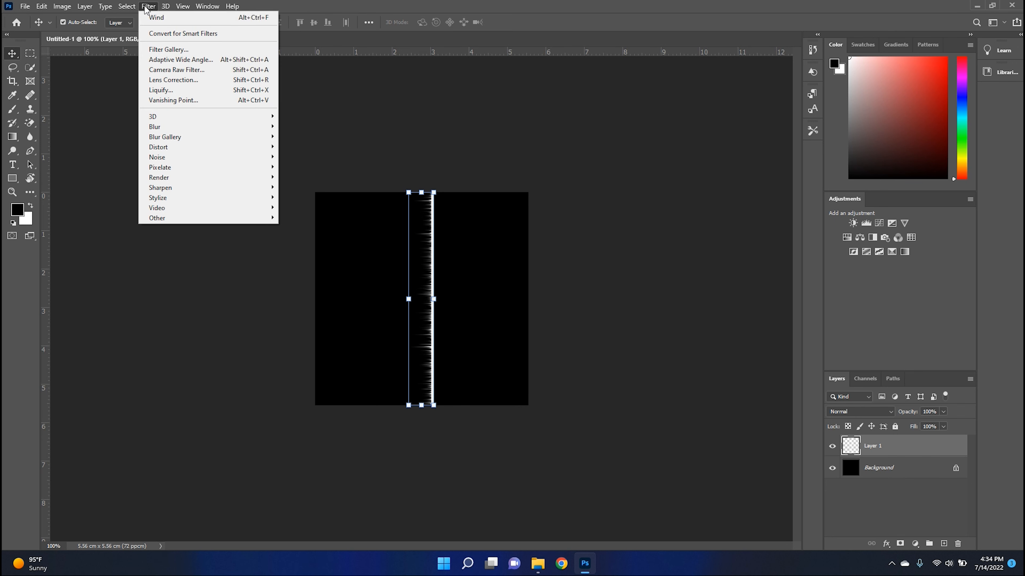
pyautogui.click(170, 19)
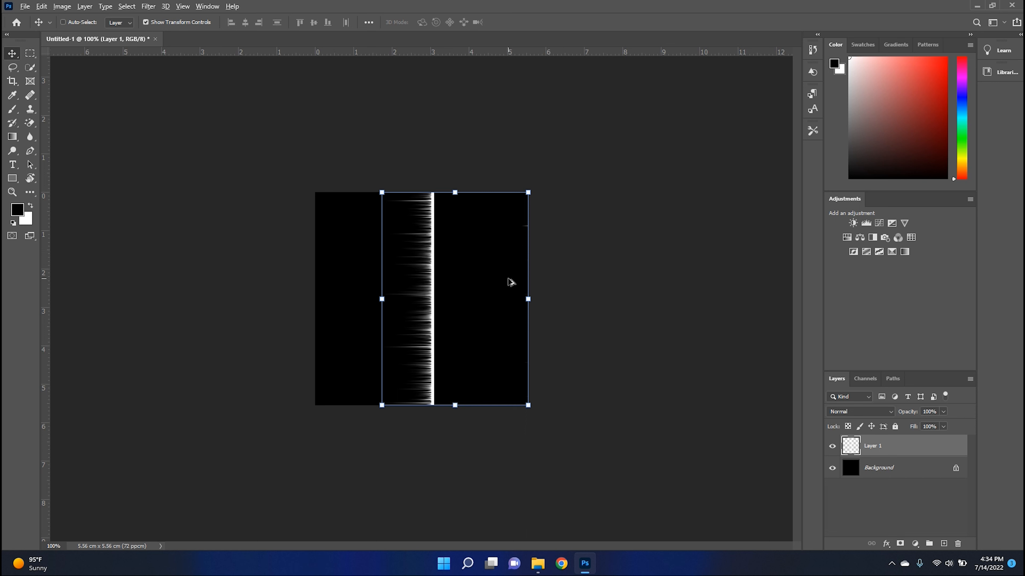
pyautogui.hotkey('ctrl', 'alt', 'f')
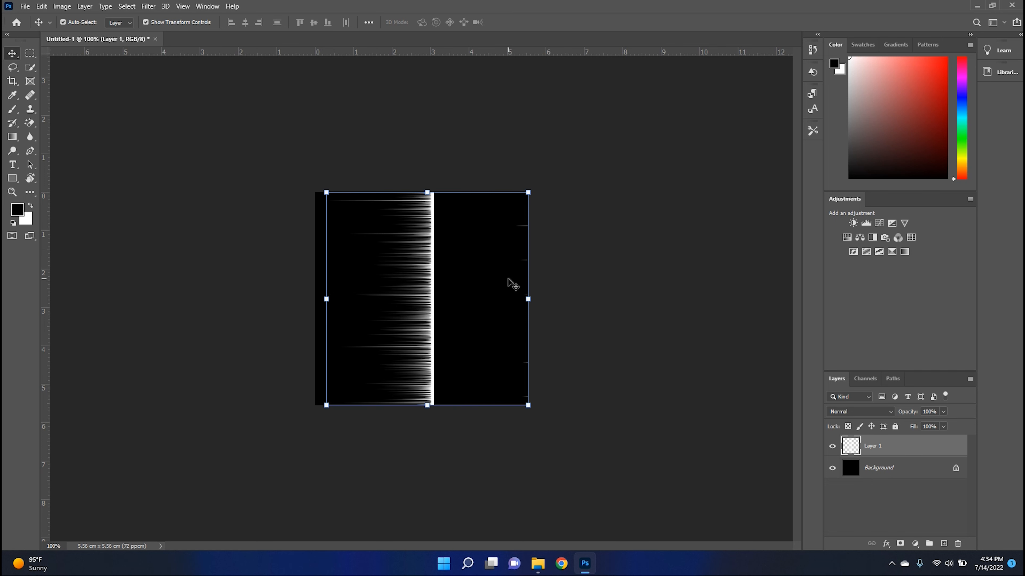
pyautogui.hotkey('ctrl', 'z')
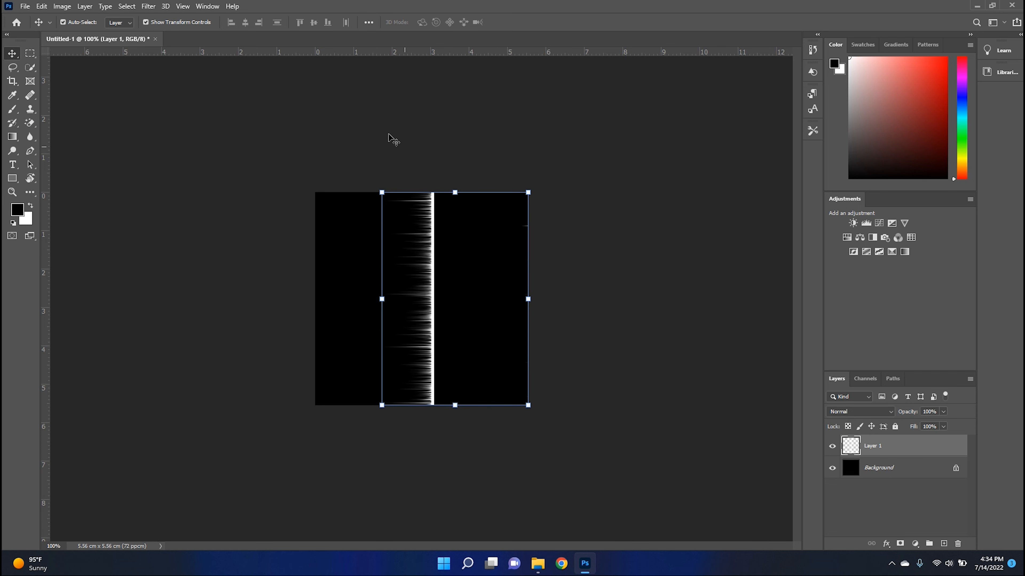
# Apply the Wind filter twice to the white line with the Wind method from the left
pyautogui.click(149, 6)
pyautogui.moveTo(219, 198)
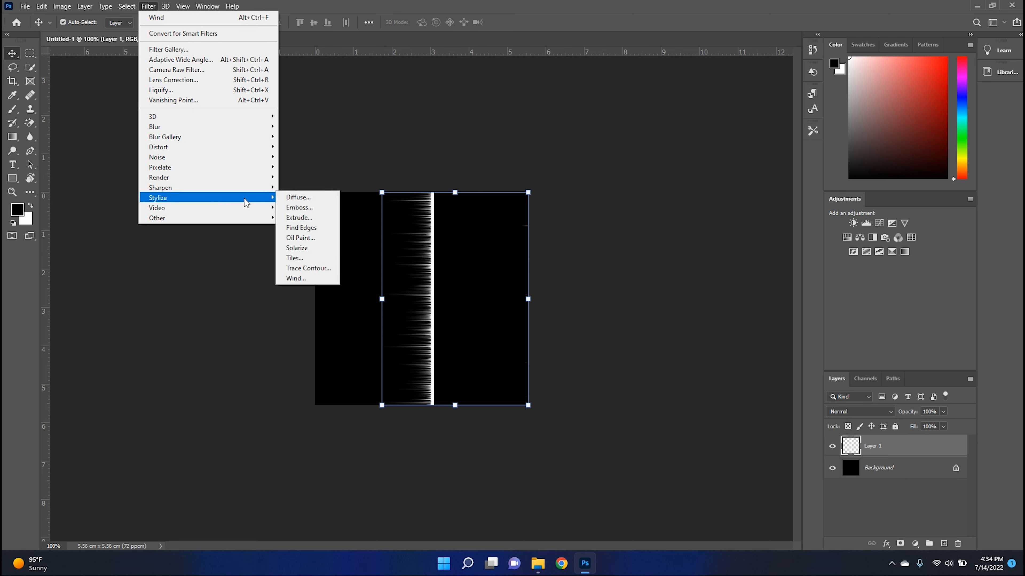
pyautogui.click(295, 278)
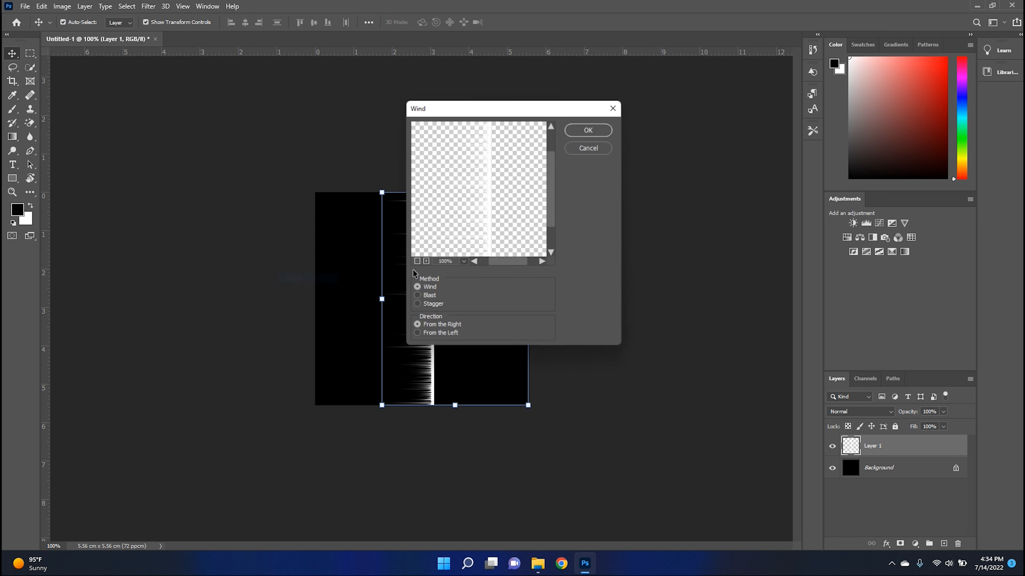
pyautogui.click(418, 334)
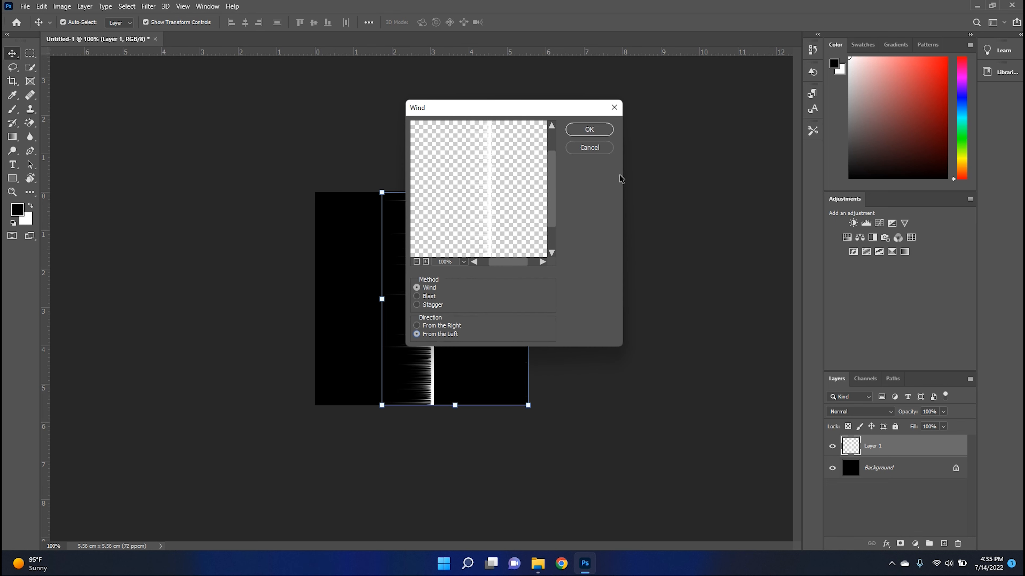
pyautogui.click(604, 131)
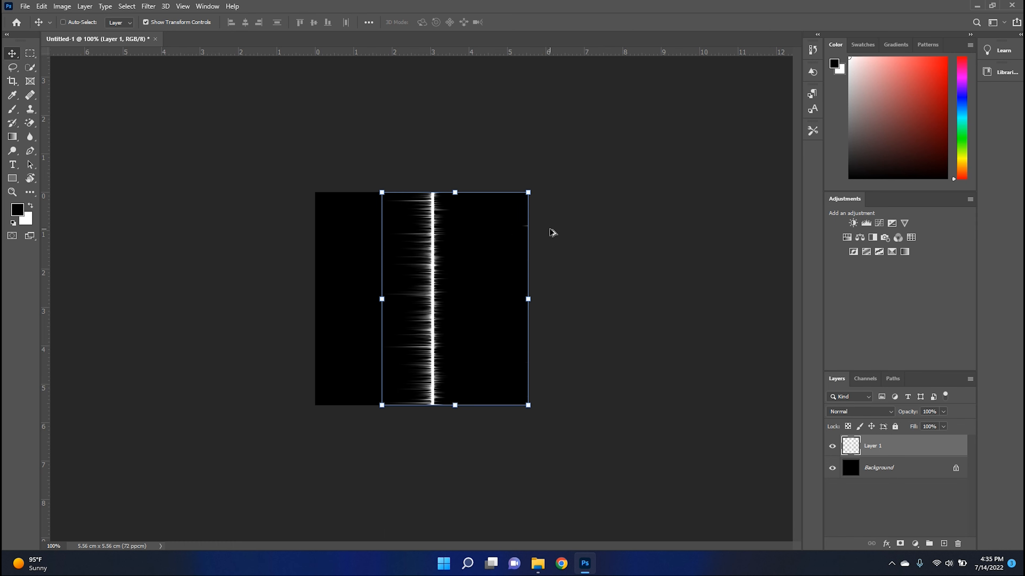
pyautogui.hotkey('ctrl', 'alt', 'f')
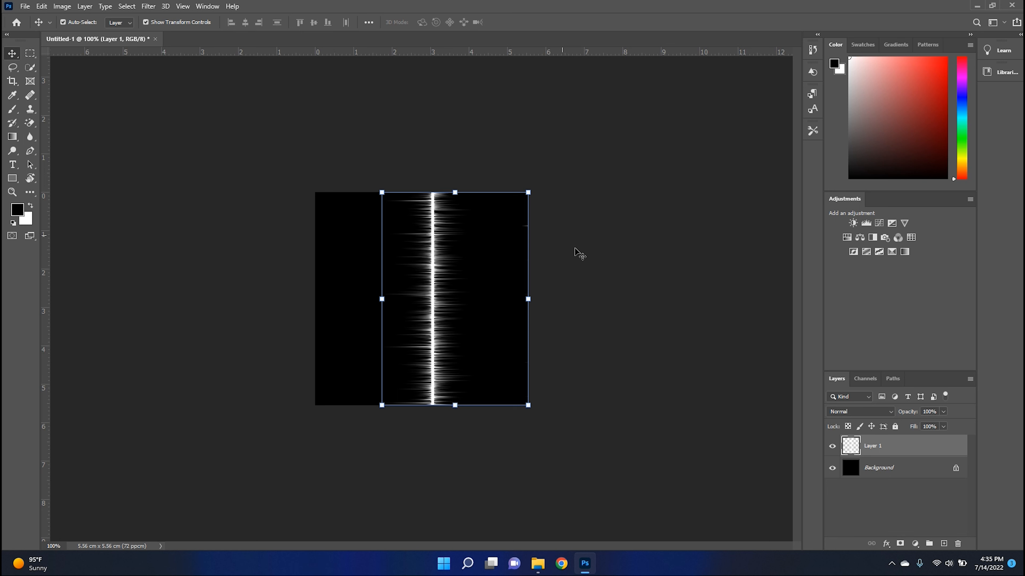
# Add a new empty layer above the streaked line layer
pyautogui.keyDown('ctrl'); pyautogui.click(593, 266); pyautogui.keyUp('ctrl')
pyautogui.click(446, 261)
pyautogui.keyDown('ctrl'); pyautogui.click(912, 445); pyautogui.keyUp('ctrl')
pyautogui.click(882, 455)
pyautogui.hotkey('ctrl', 'shift', 'n')
pyautogui.press('Return')
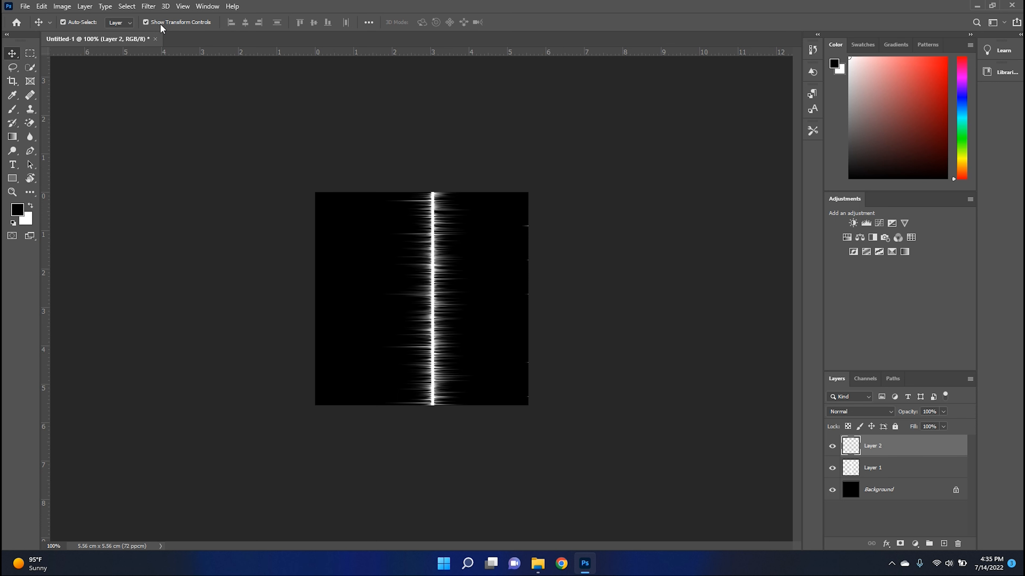
# Set up the Gradient tool with the custom repeating red, blue, yellow and green gradient in linear style
pyautogui.click(12, 136)
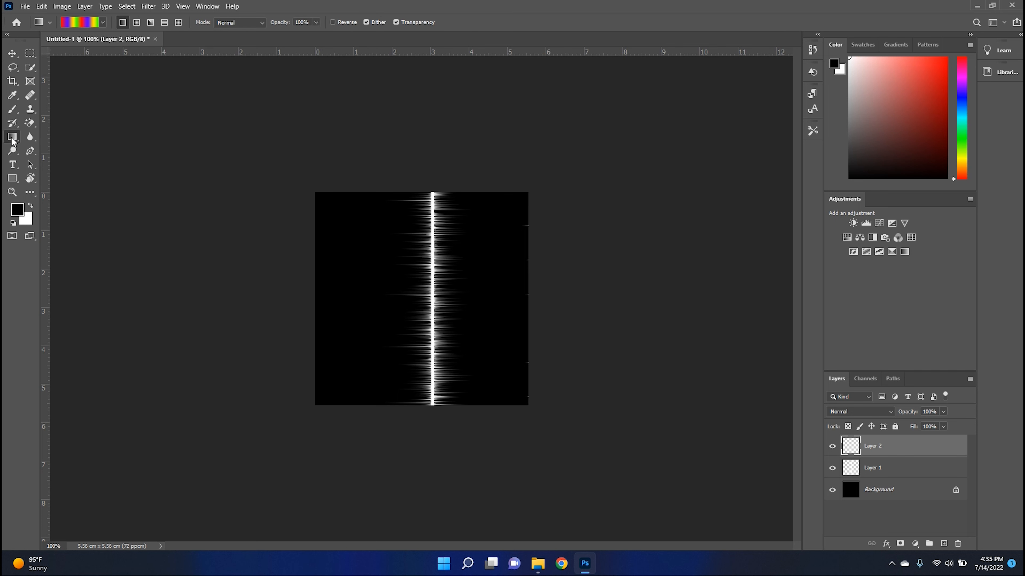
pyautogui.click(93, 25)
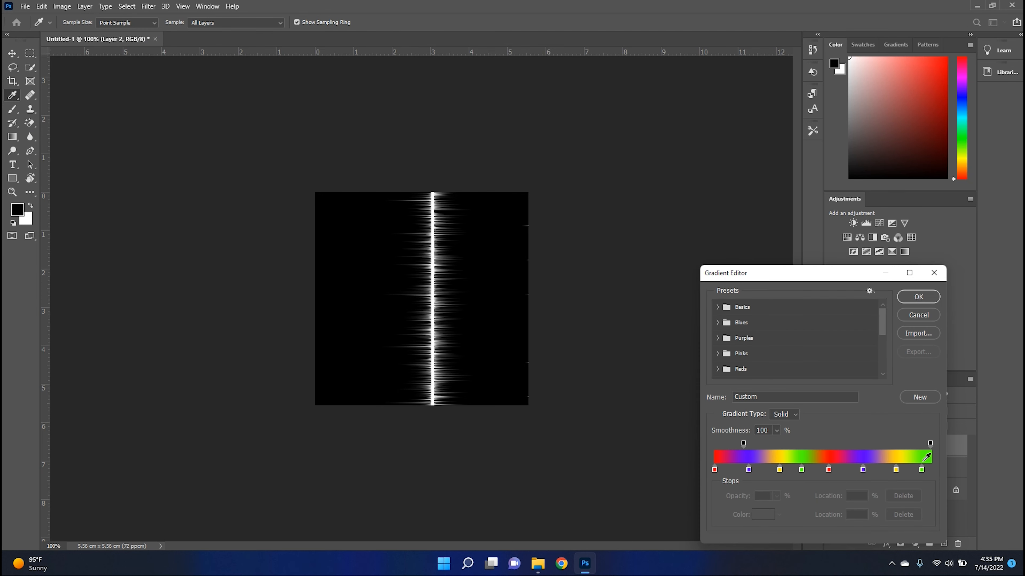
pyautogui.click(918, 297)
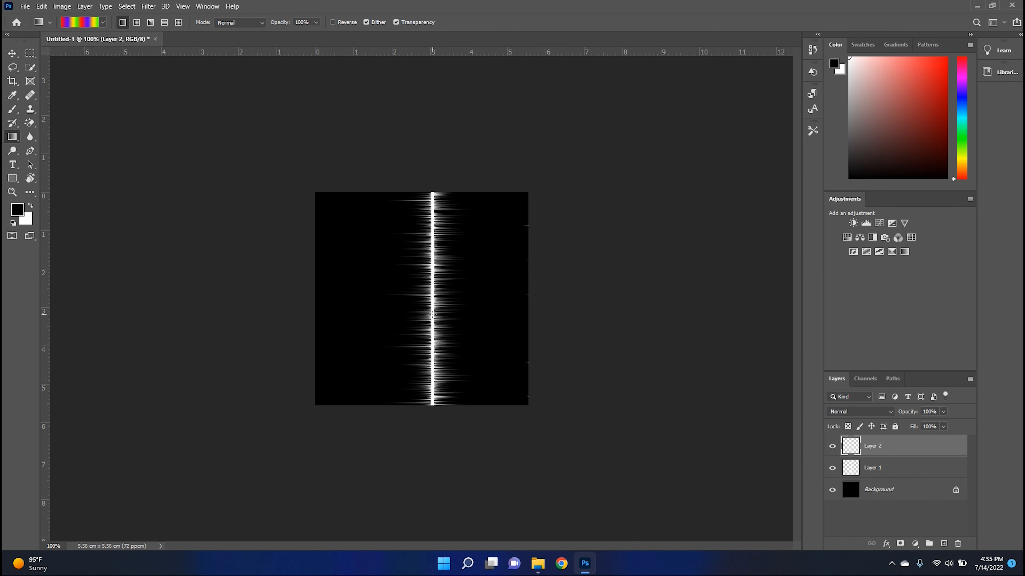
# Rotate the whole canvas 90° counter clockwise so the streaked line runs horizontally
pyautogui.click(62, 6)
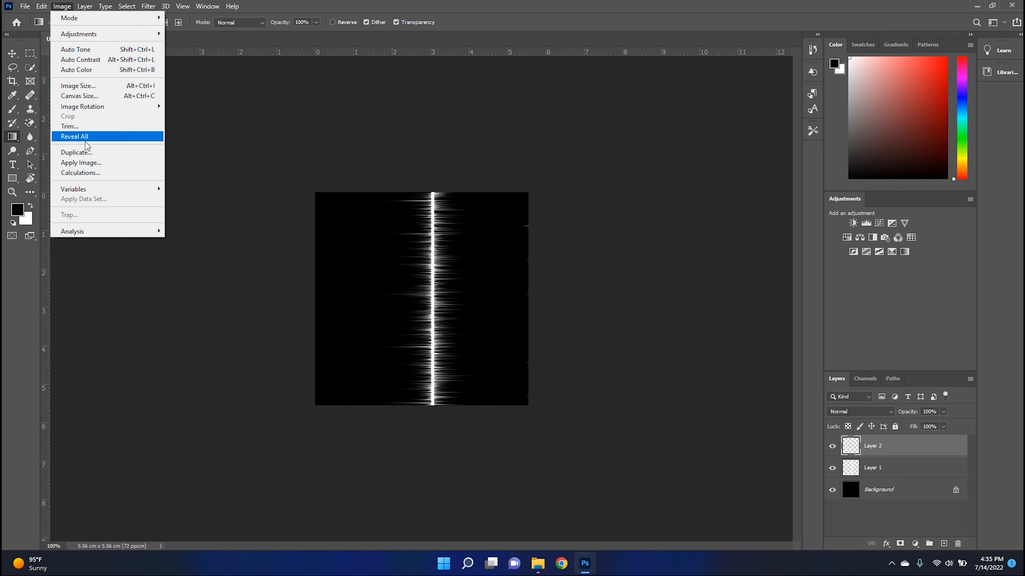
pyautogui.click(62, 7)
pyautogui.moveTo(112, 106)
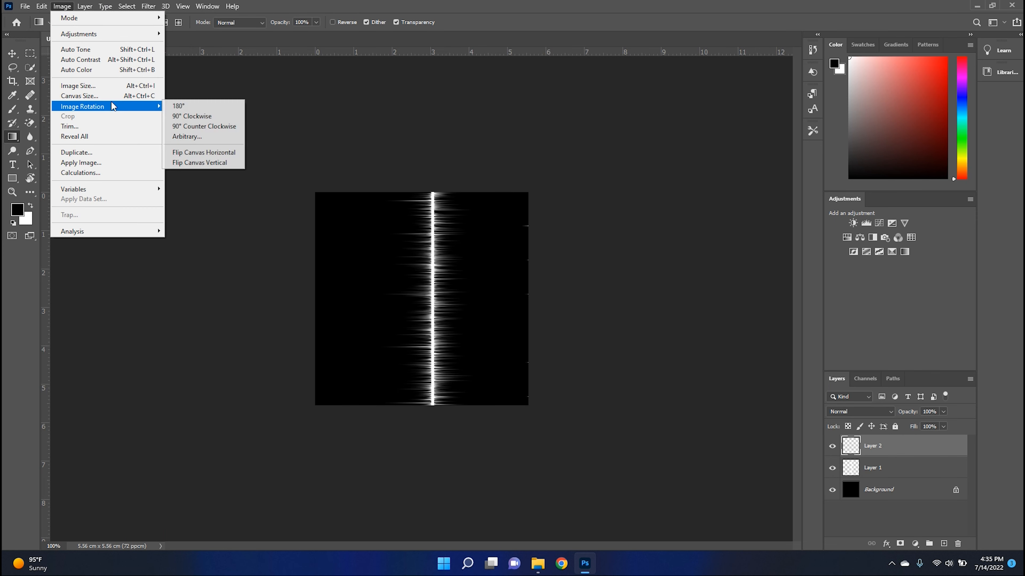
pyautogui.click(192, 127)
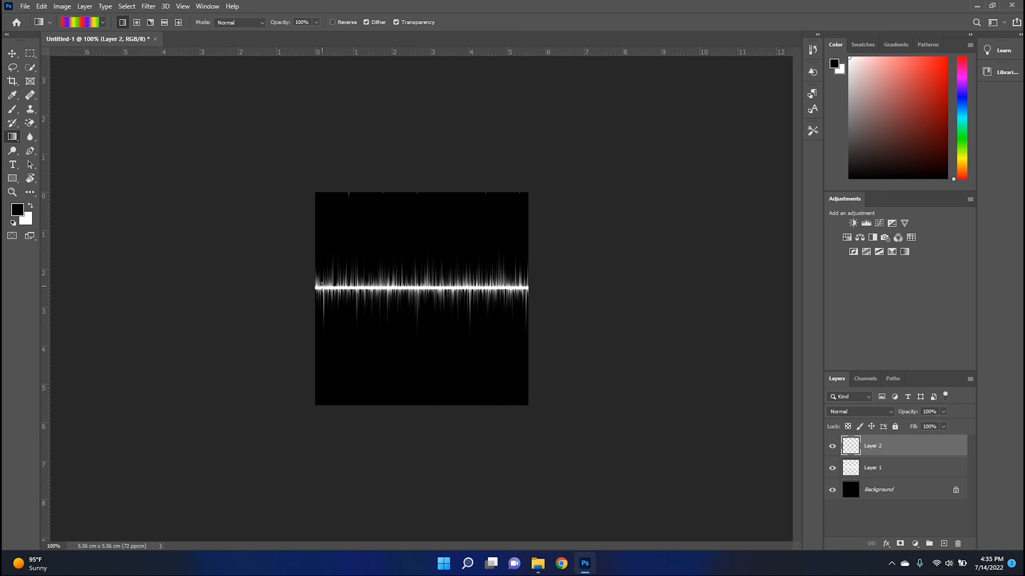
# Fill the empty top layer with the rainbow gradient drawn horizontally across the canvas and set its blend mode to Overlay
pyautogui.moveTo(372, 290); pyautogui.dragTo(531, 289)
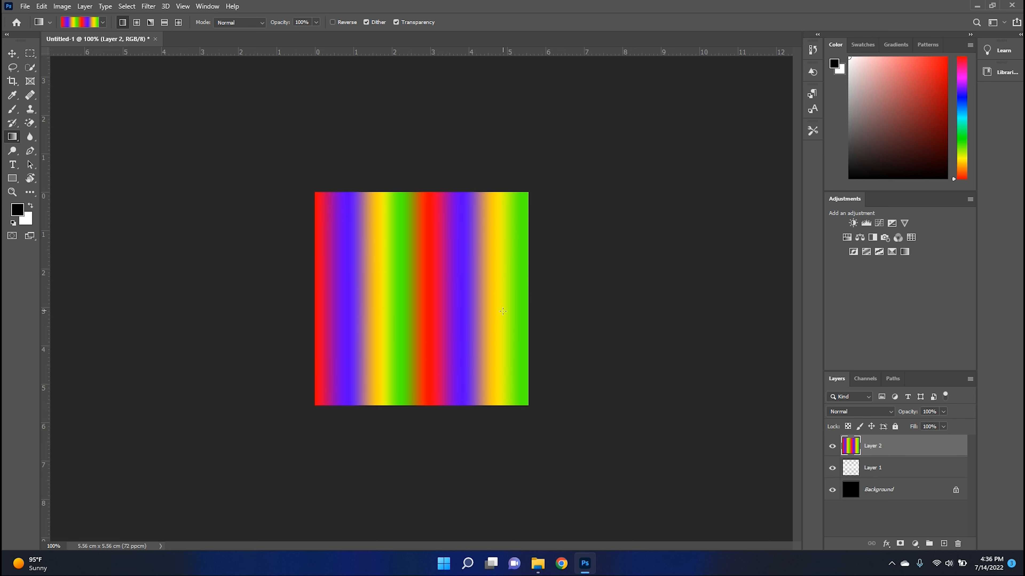
pyautogui.click(872, 411)
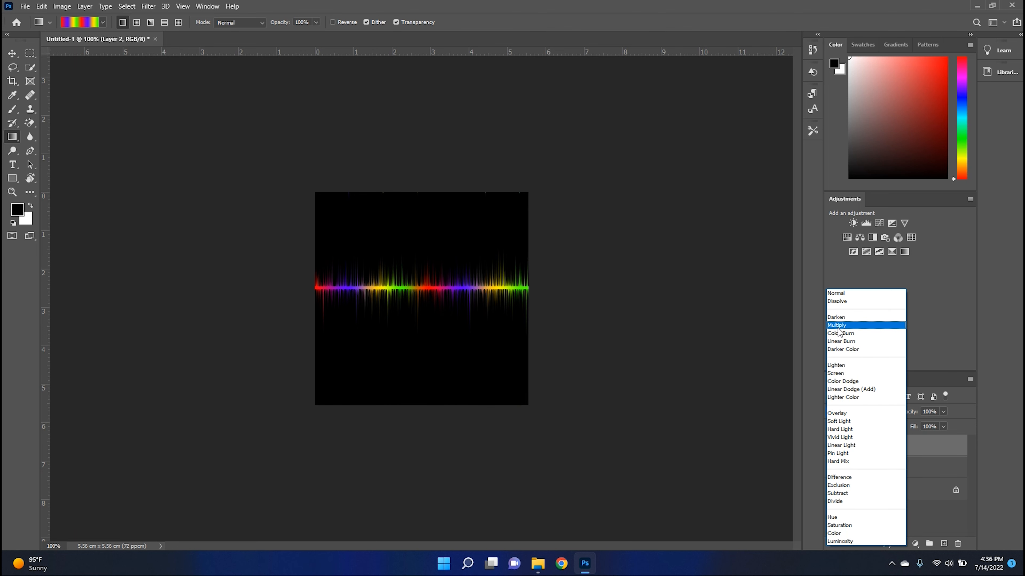
pyautogui.click(834, 414)
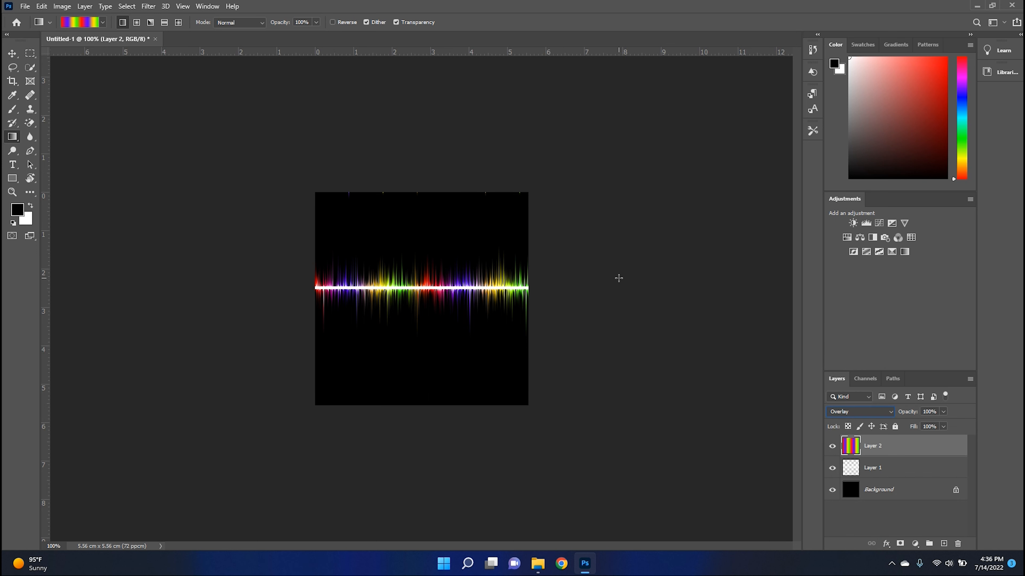
# Stretch the gradient layer's upper edge beyond the canvas with the Move tool's transform controls and apply the transformation
pyautogui.click(11, 54)
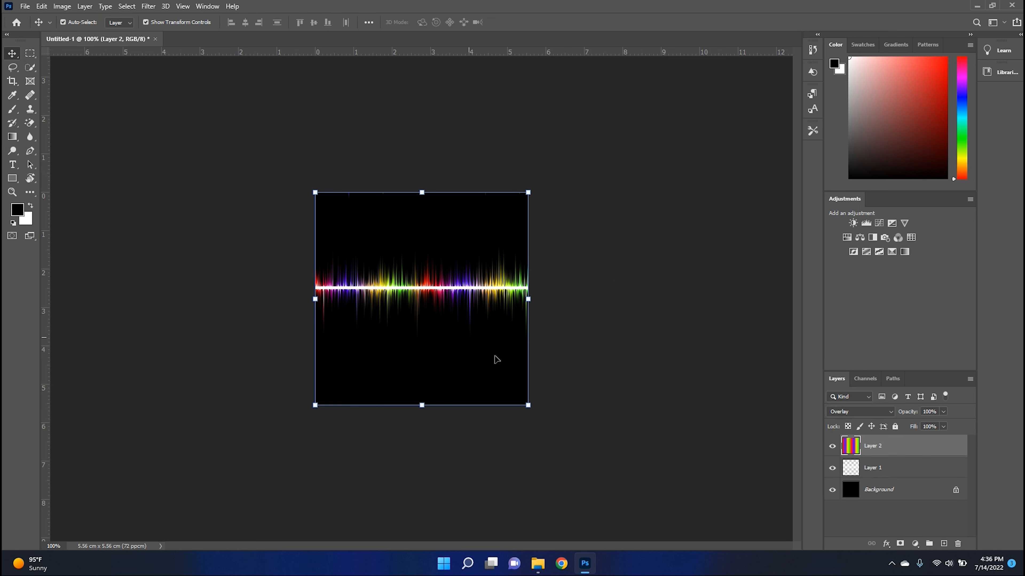
pyautogui.moveTo(422, 192); pyautogui.dragTo(421, 161)
pyautogui.press('Return')
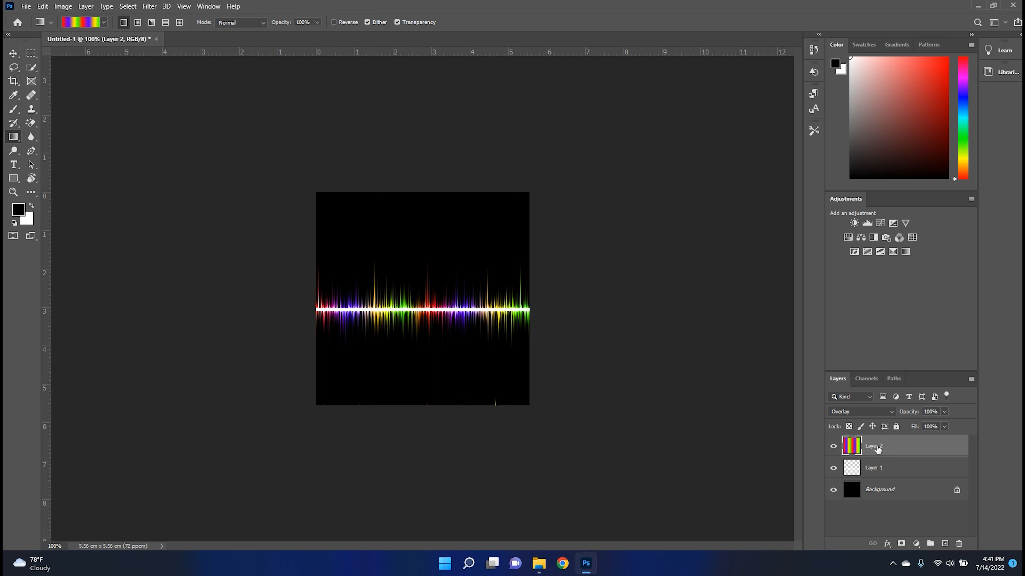
# Merge all visible layers into the background and apply the Polar Coordinates filter with Rectangular to Polar, ending with the Move tool active
pyautogui.hotkey('ctrl', 'shift', 'e')
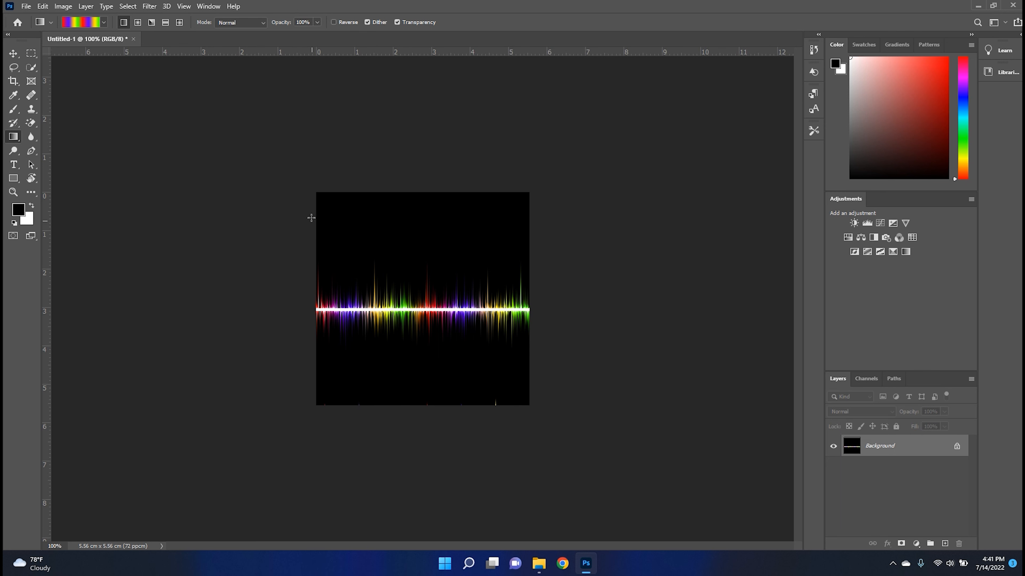
pyautogui.click(150, 6)
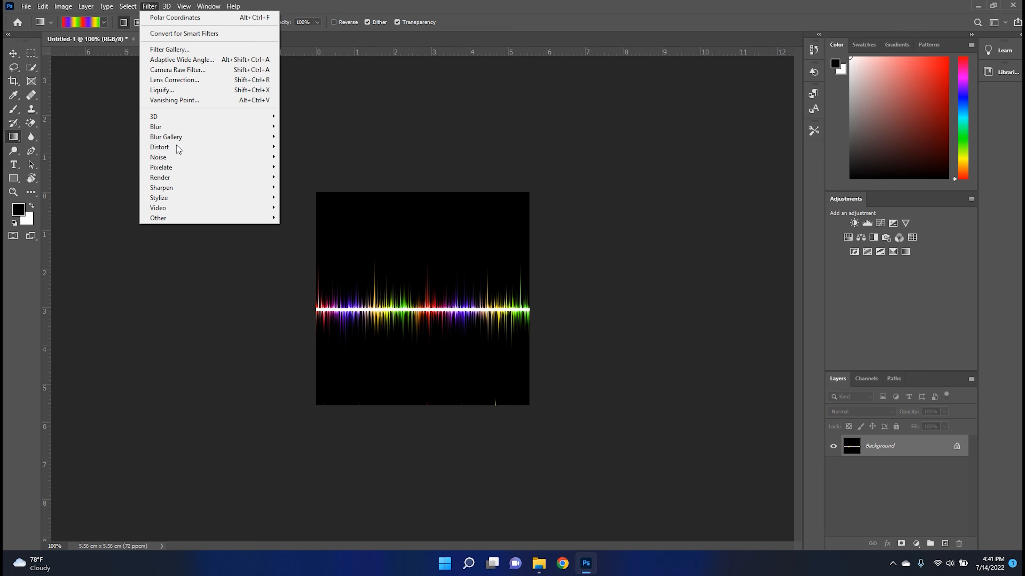
pyautogui.moveTo(182, 152)
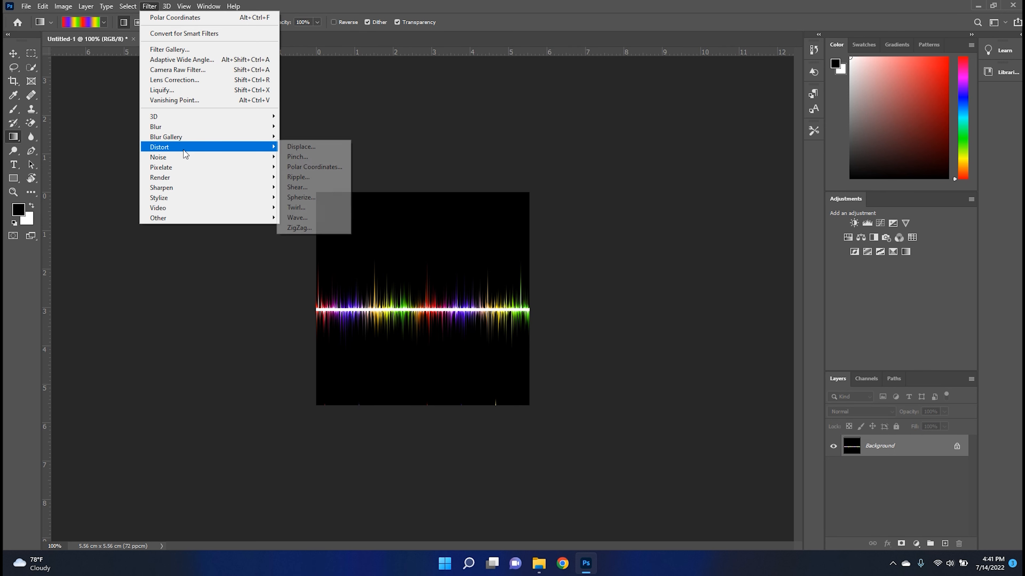
pyautogui.click(311, 167)
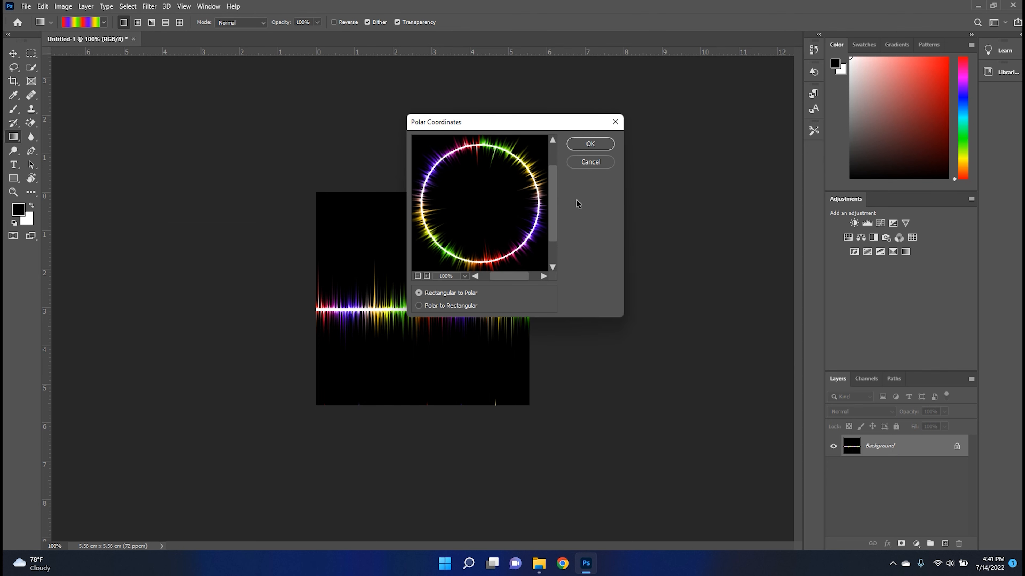
pyautogui.click(590, 143)
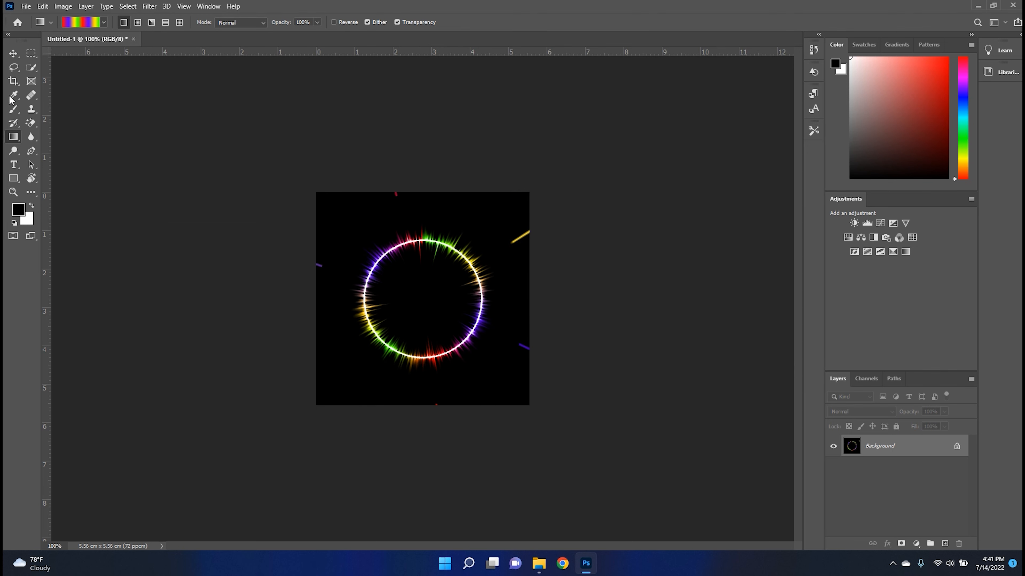
pyautogui.click(14, 54)
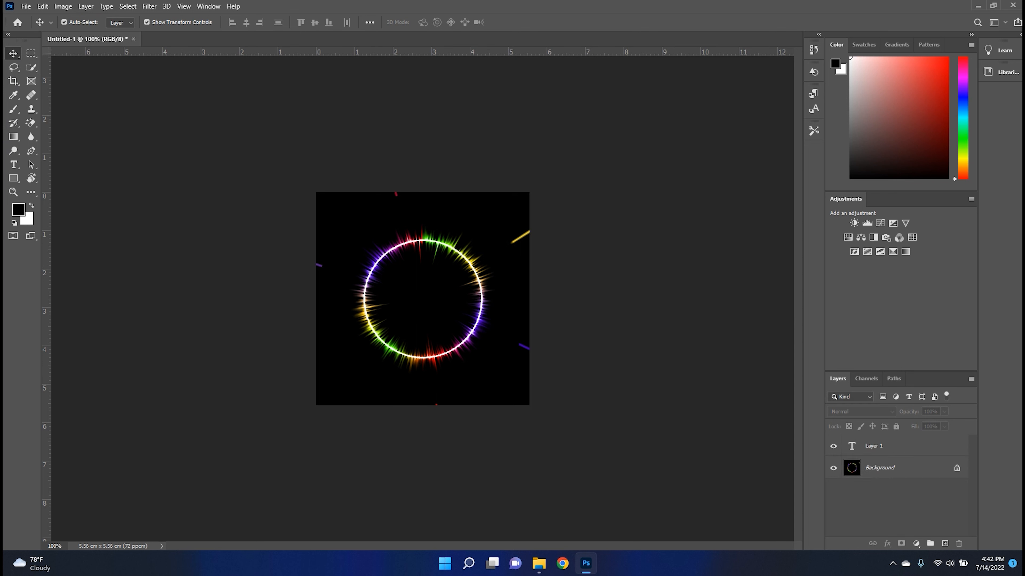